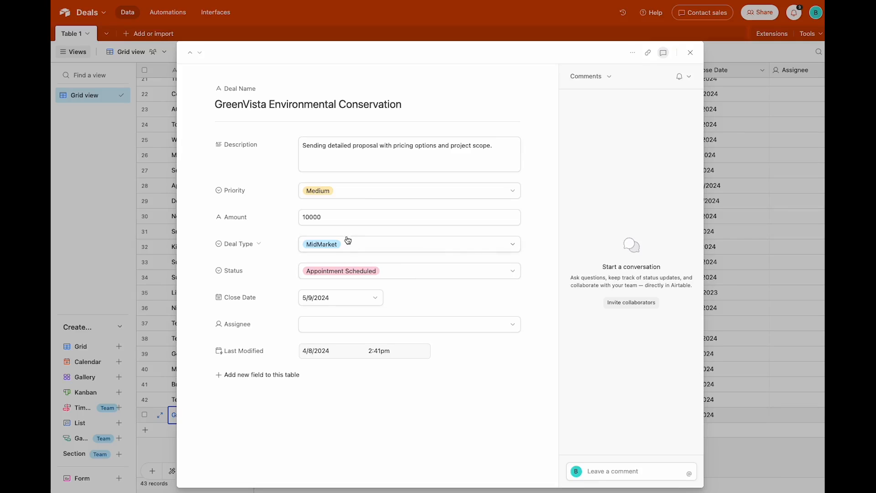
Set Priority to High, Status to Presentation Scheduled and Close Date to May 16, 2024
left_click(351, 193)
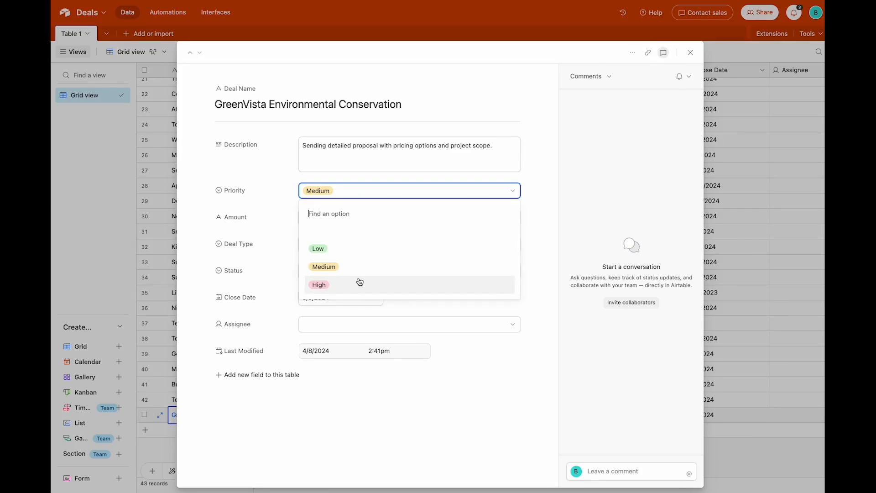
left_click(319, 284)
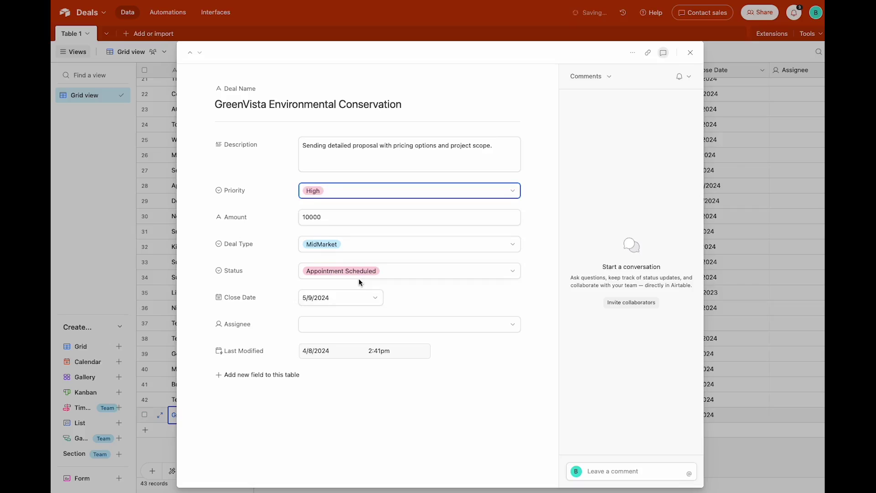
left_click(461, 272)
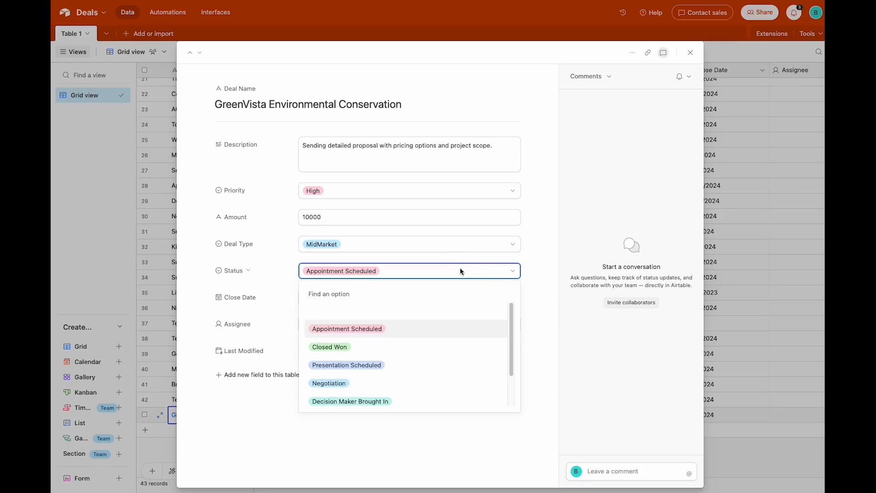
left_click(389, 365)
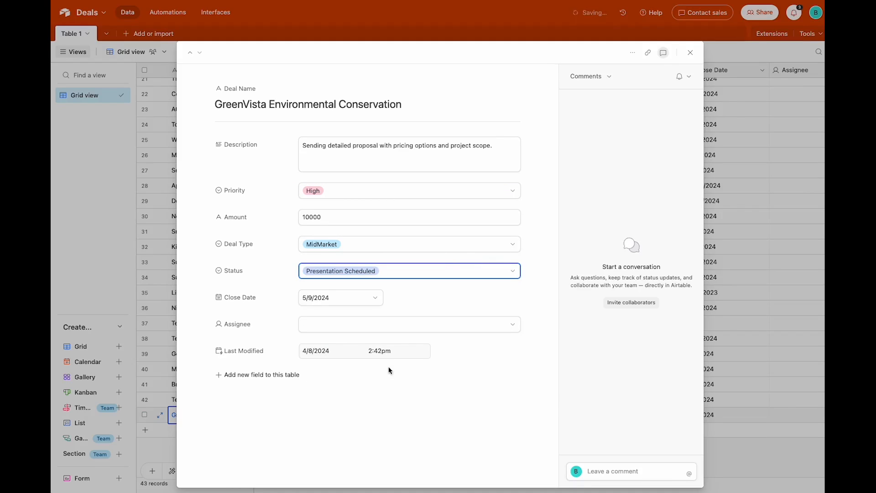
left_click(373, 295)
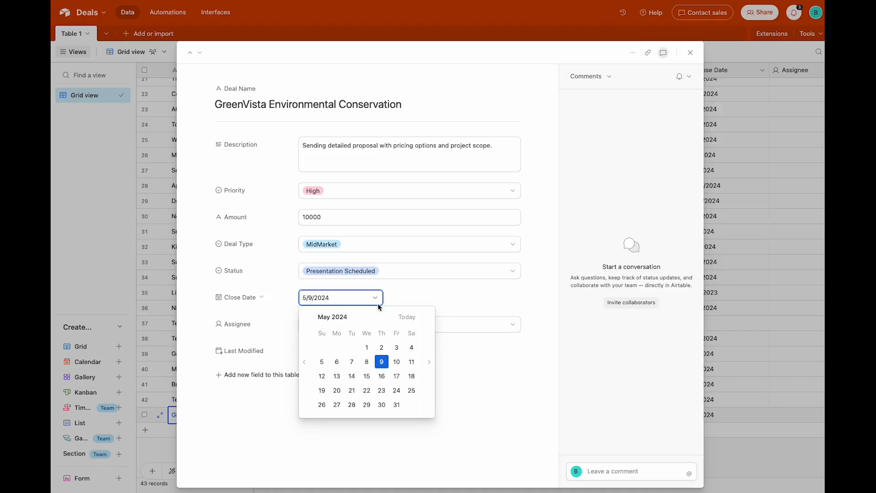
left_click(381, 376)
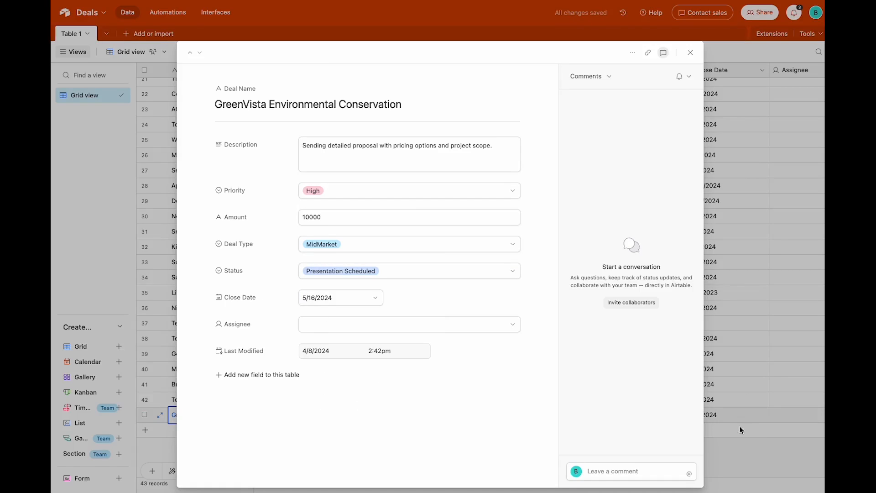
Close the GreenVista deal record
left_click(733, 446)
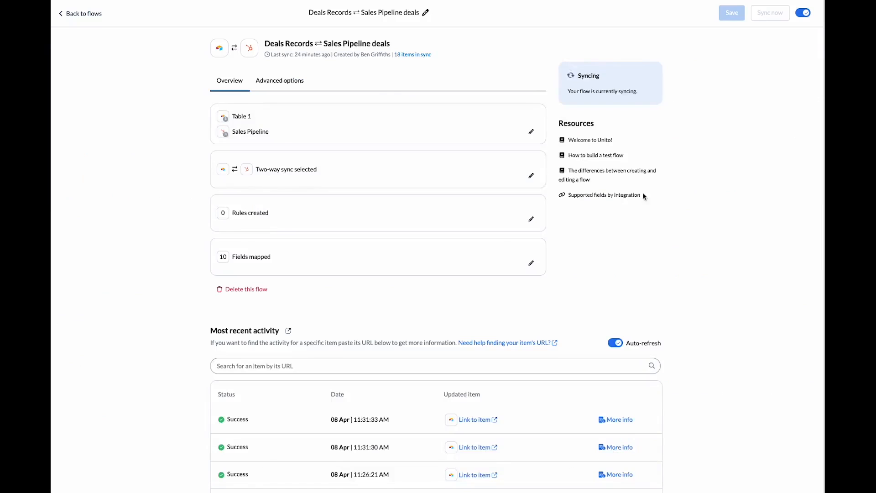
Edit the flow's tools and keep the same Airtable and HubSpot accounts connected
left_click(531, 132)
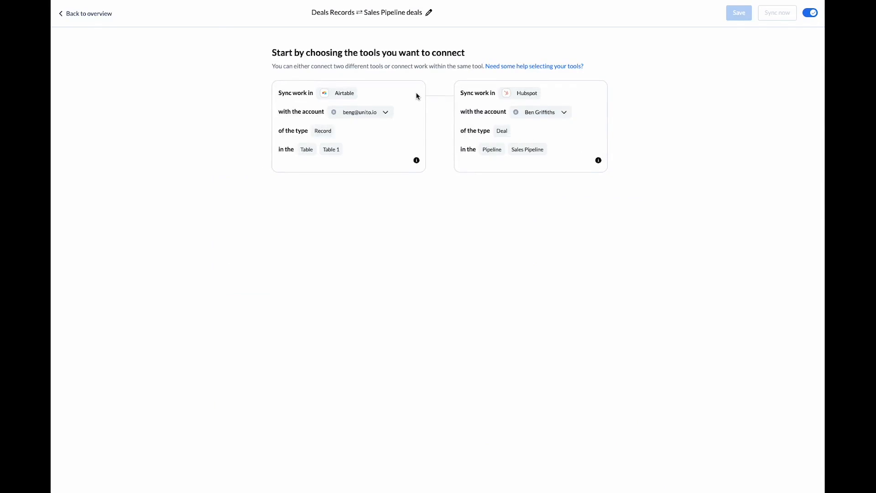
left_click(384, 112)
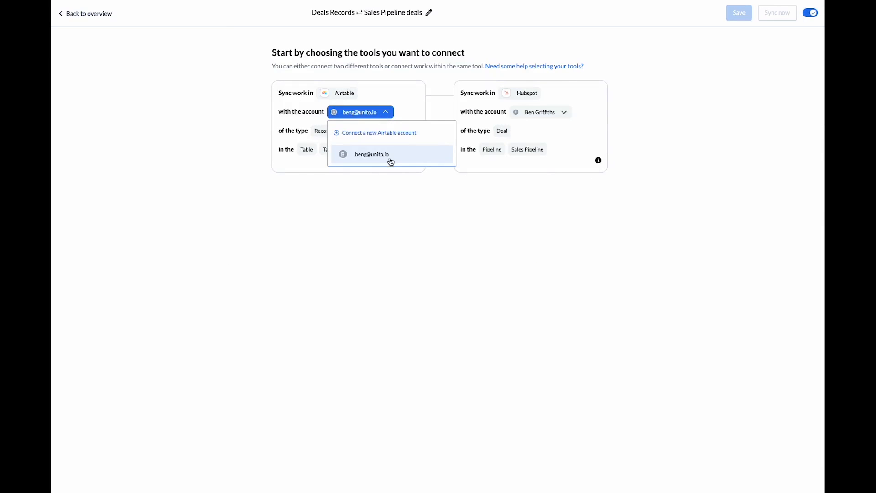
left_click(389, 159)
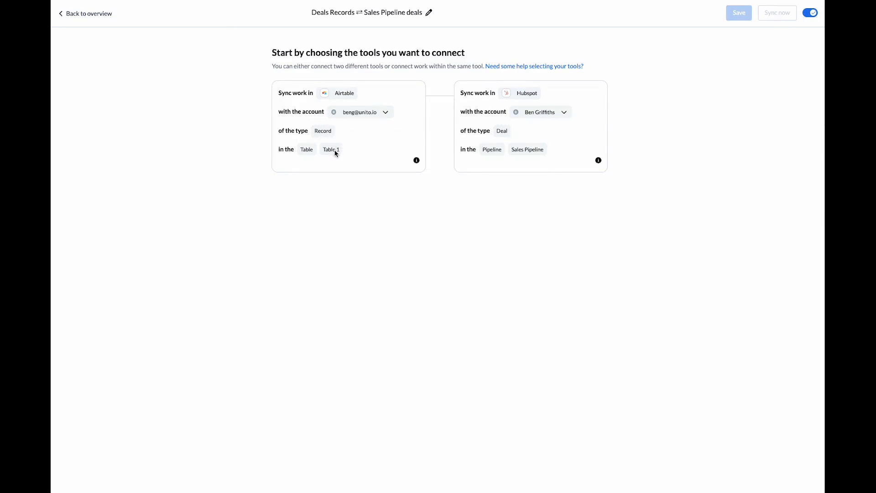
left_click(562, 113)
left_click(578, 96)
left_click(553, 114)
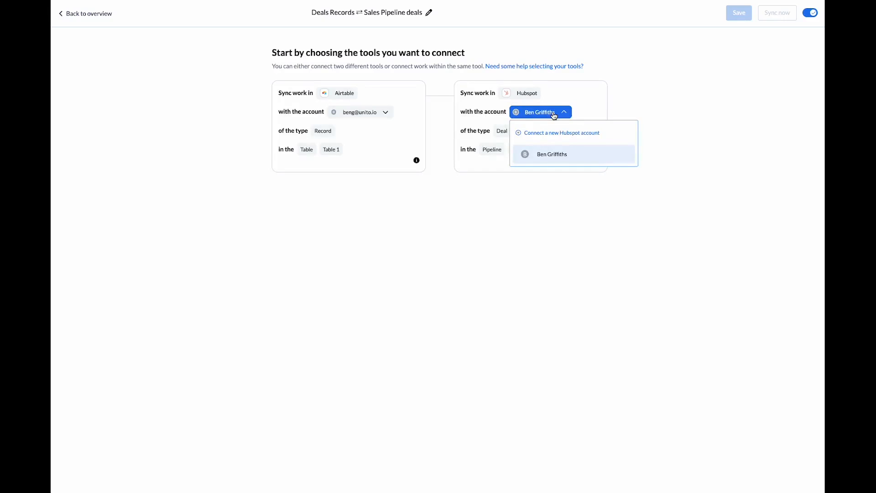
left_click(651, 88)
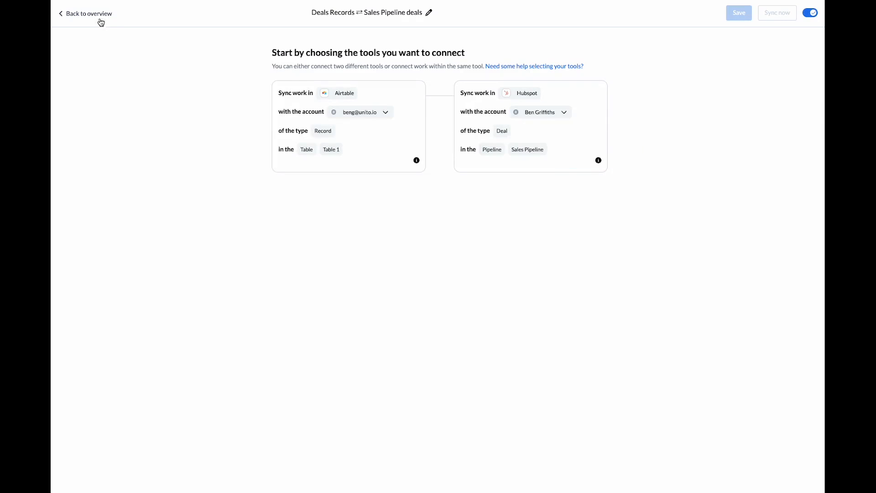
Try one-way sync from Table 1 to Sales Pipeline, then restore two-way and return to overview
left_click(89, 13)
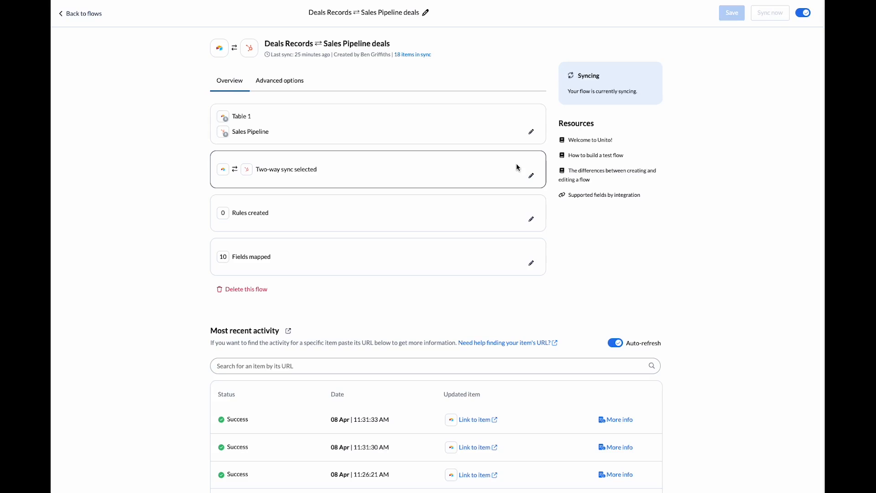
left_click(531, 175)
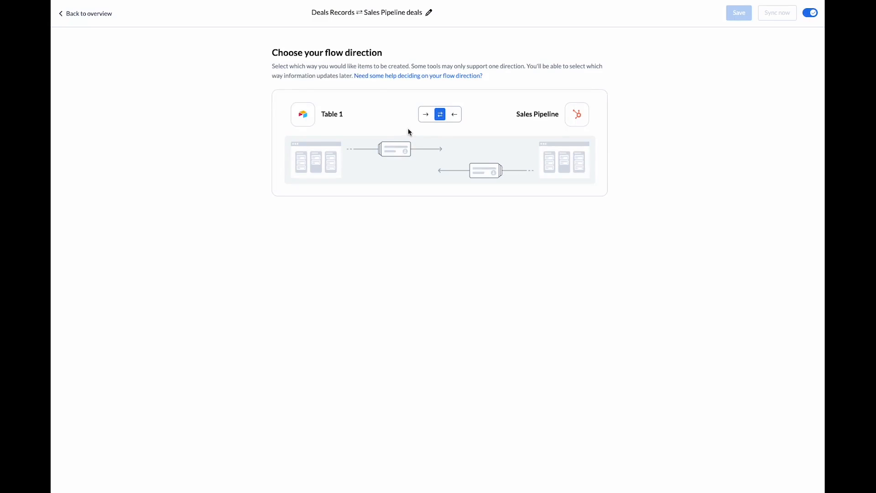
left_click(425, 114)
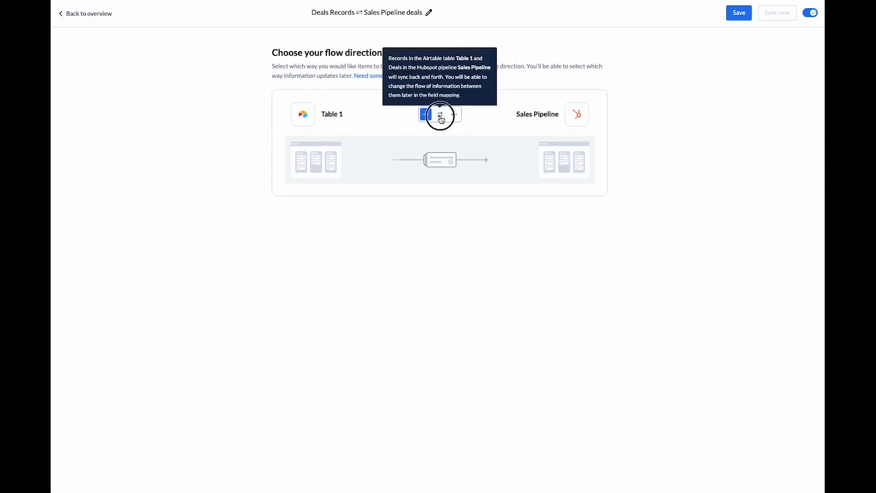
left_click(440, 115)
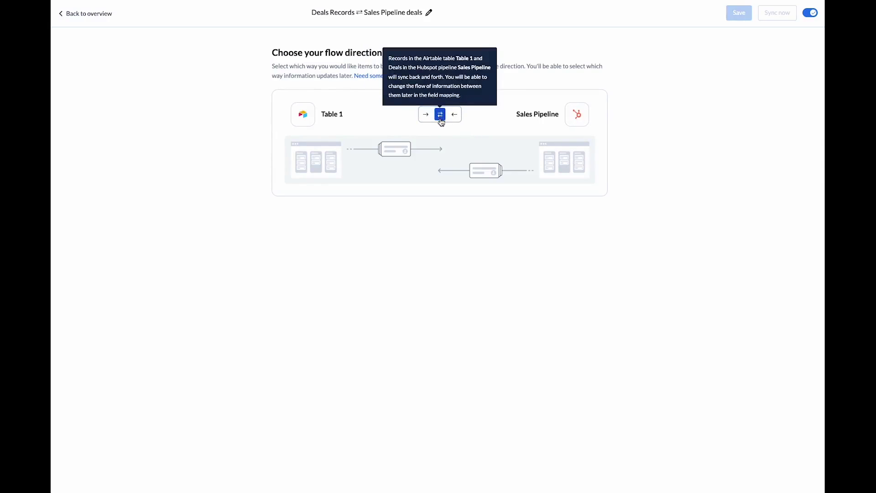
left_click(89, 13)
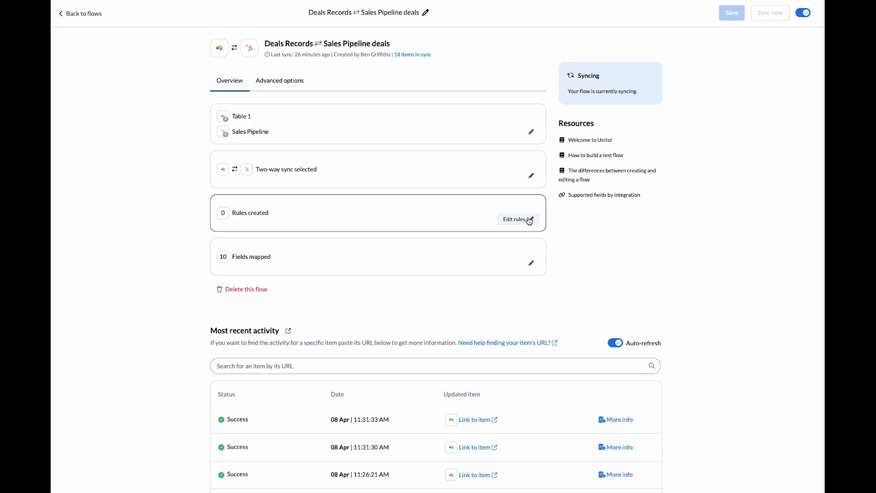
left_click(528, 220)
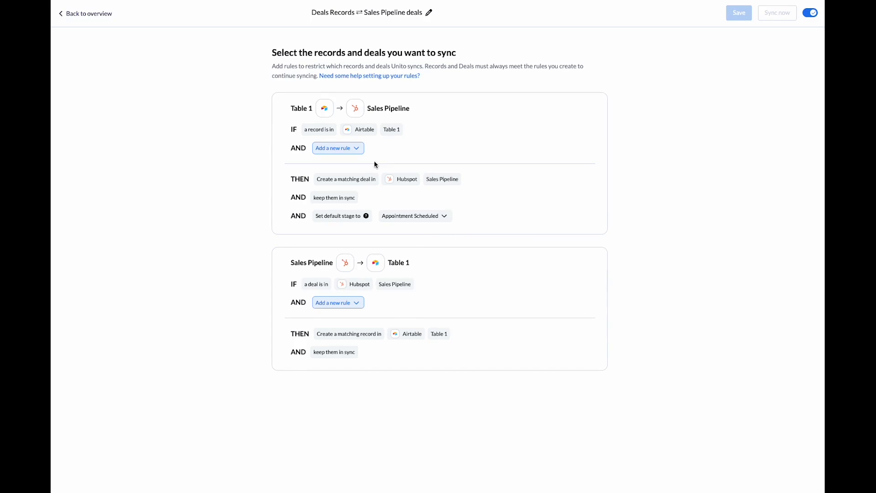
left_click(358, 149)
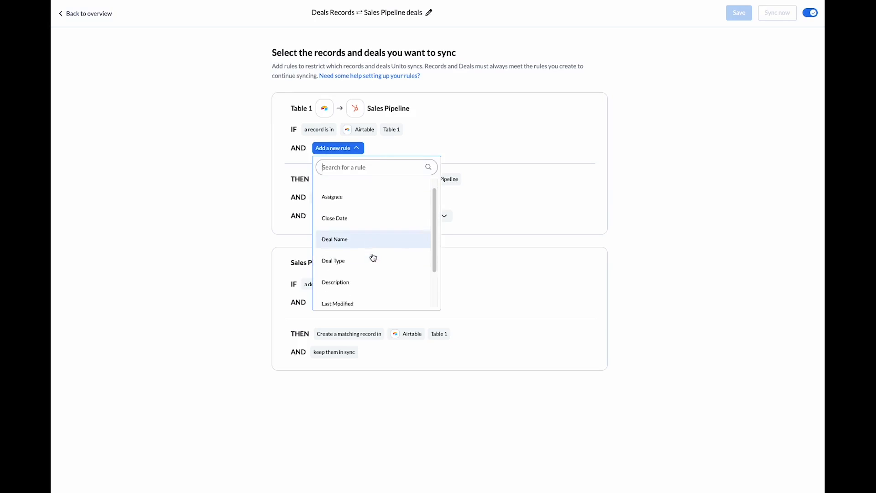
scroll(374, 253, "down", 3)
left_click(544, 167)
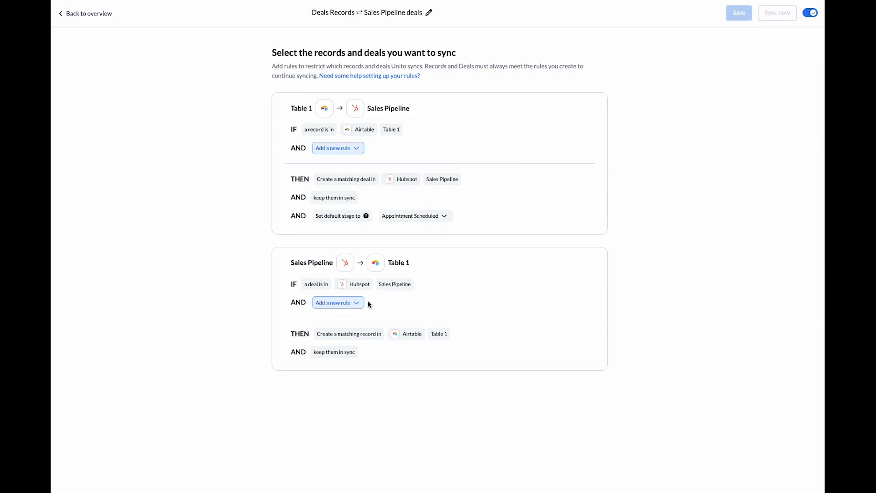
left_click(356, 303)
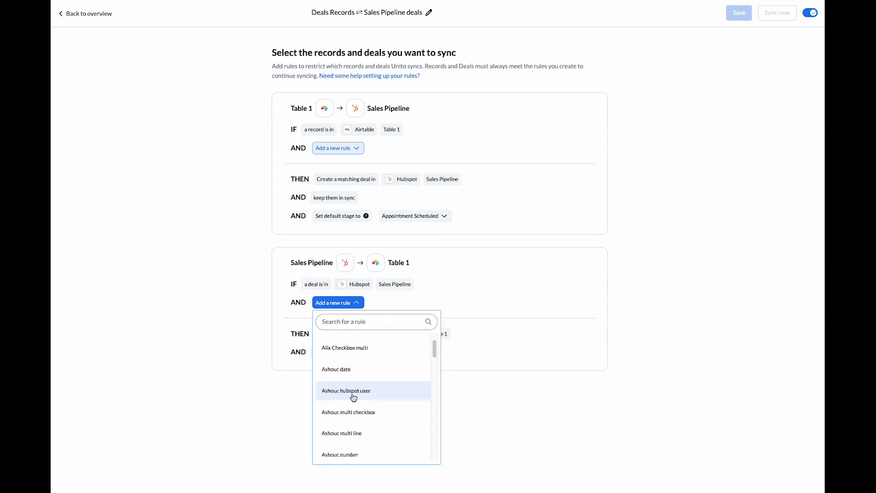
scroll(357, 394, "down", 2)
scroll(357, 393, "down", 4)
scroll(356, 393, "up", 2)
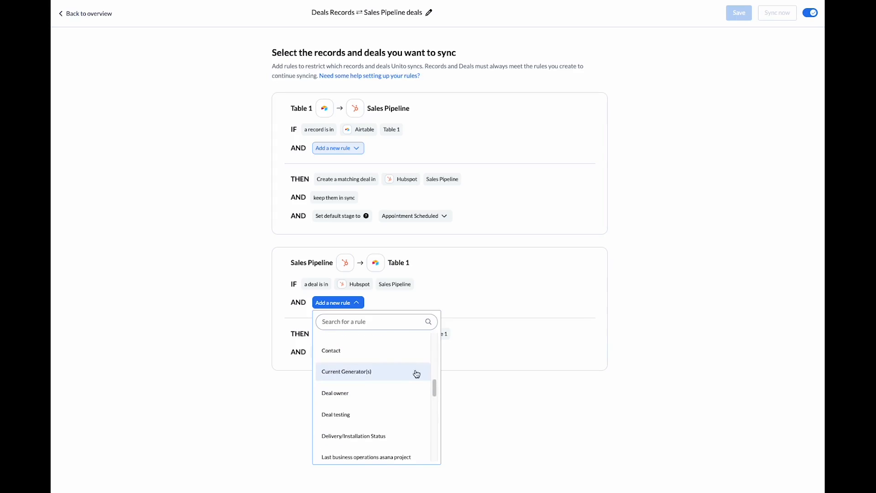
left_click(505, 268)
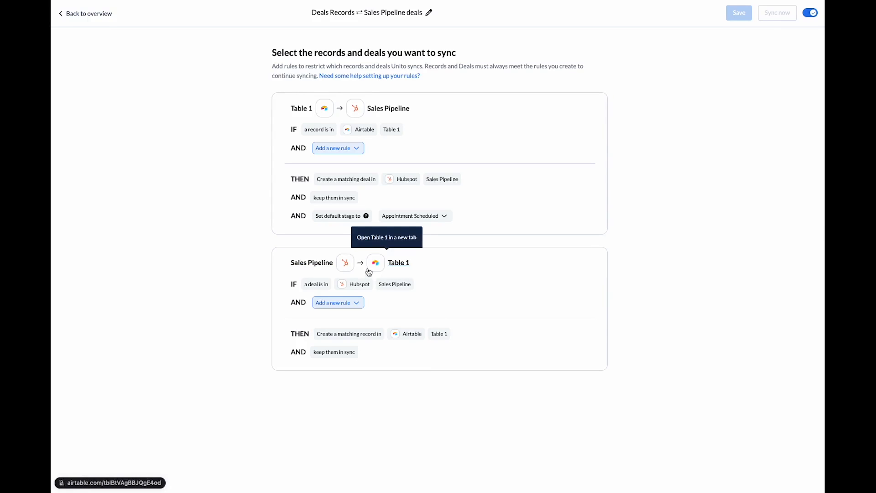
left_click(75, 13)
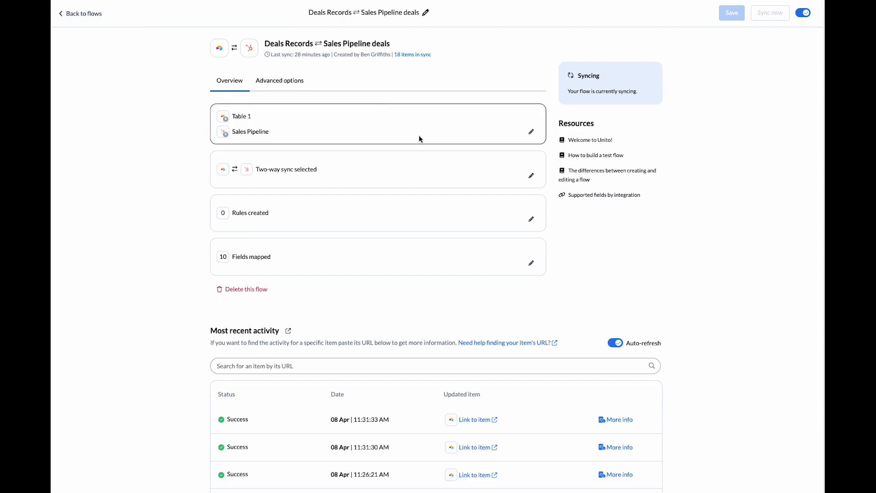
left_click(531, 263)
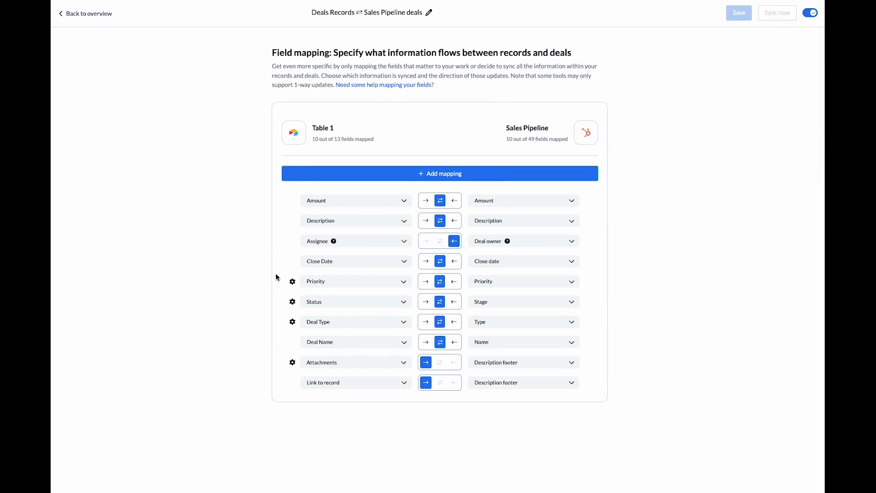
left_click(292, 282)
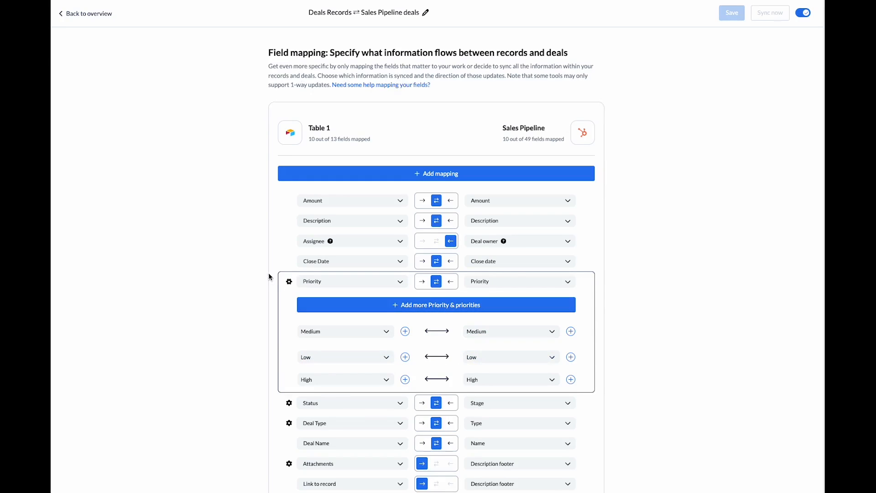
left_click(289, 281)
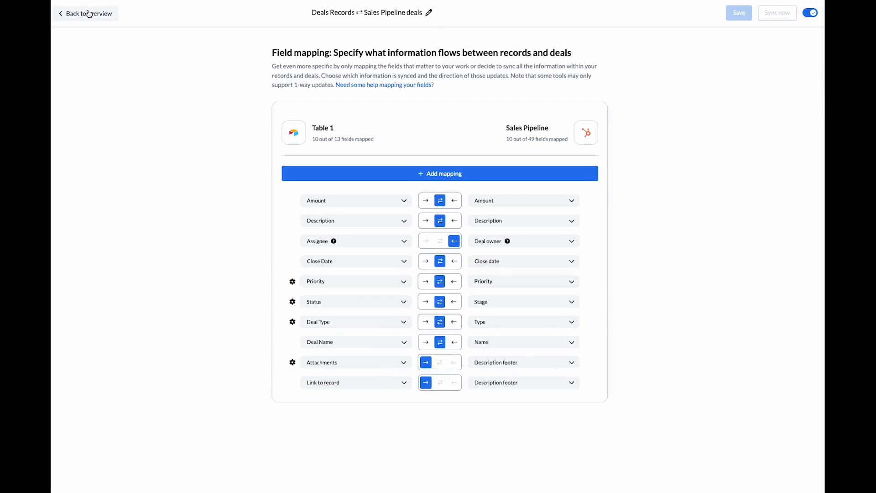
left_click(88, 14)
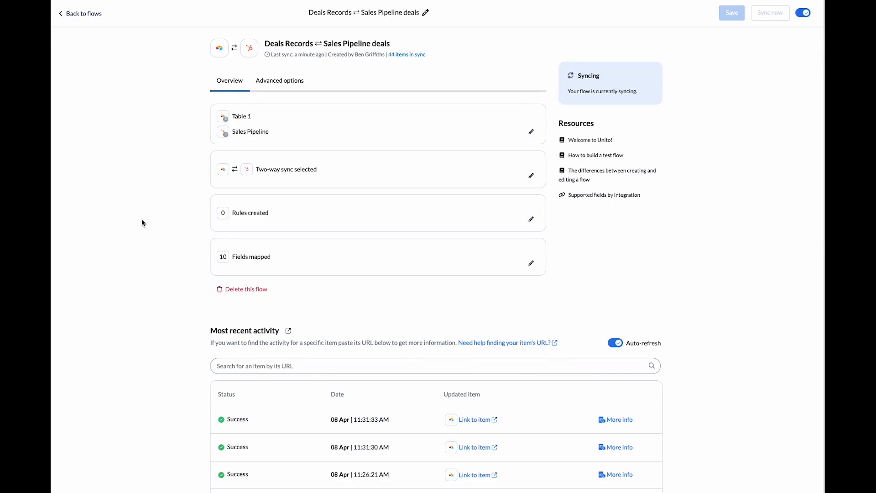